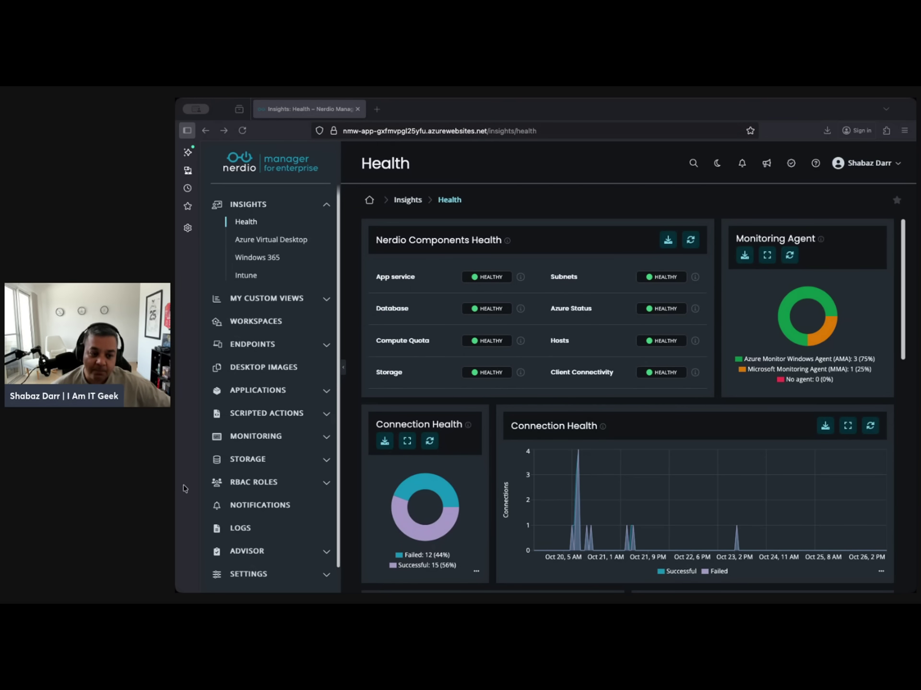
# Open the Windows Scripts library under Scripted Actions and browse its 51 scripts, including Install FSLogix
pyautogui.click(299, 106)
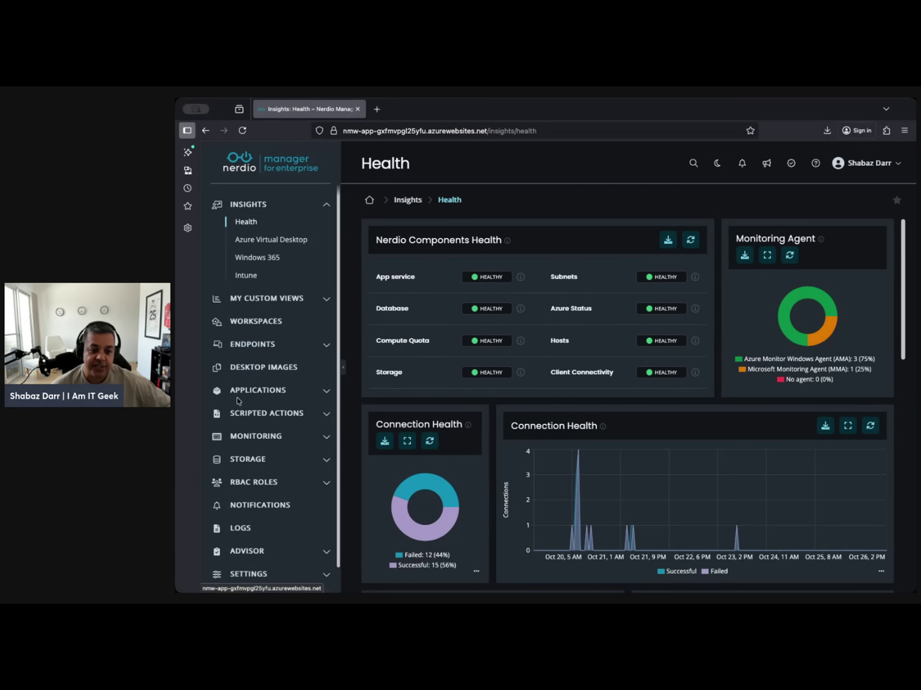
pyautogui.click(236, 414)
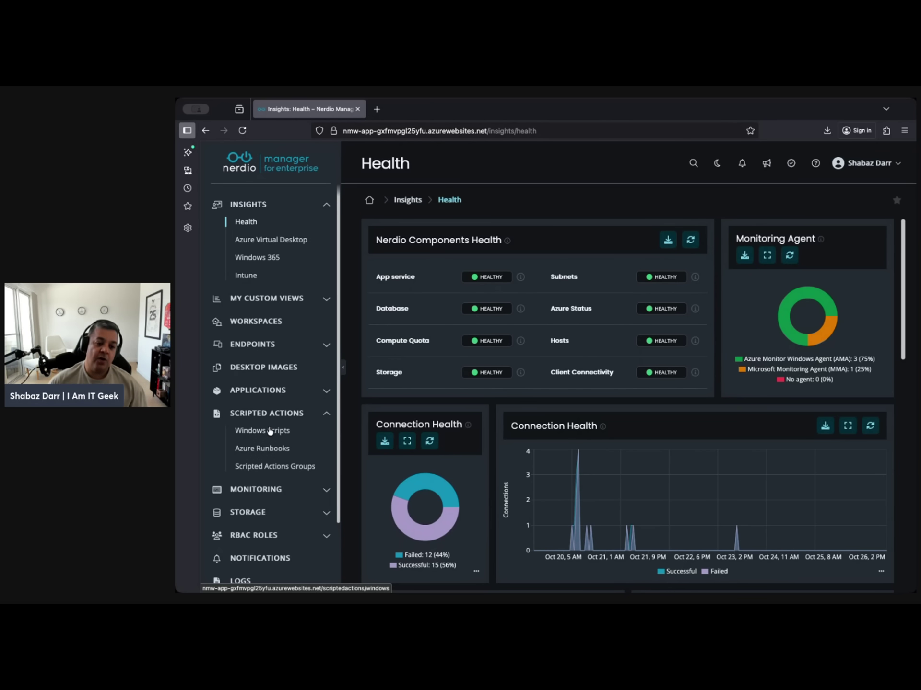
pyautogui.click(250, 434)
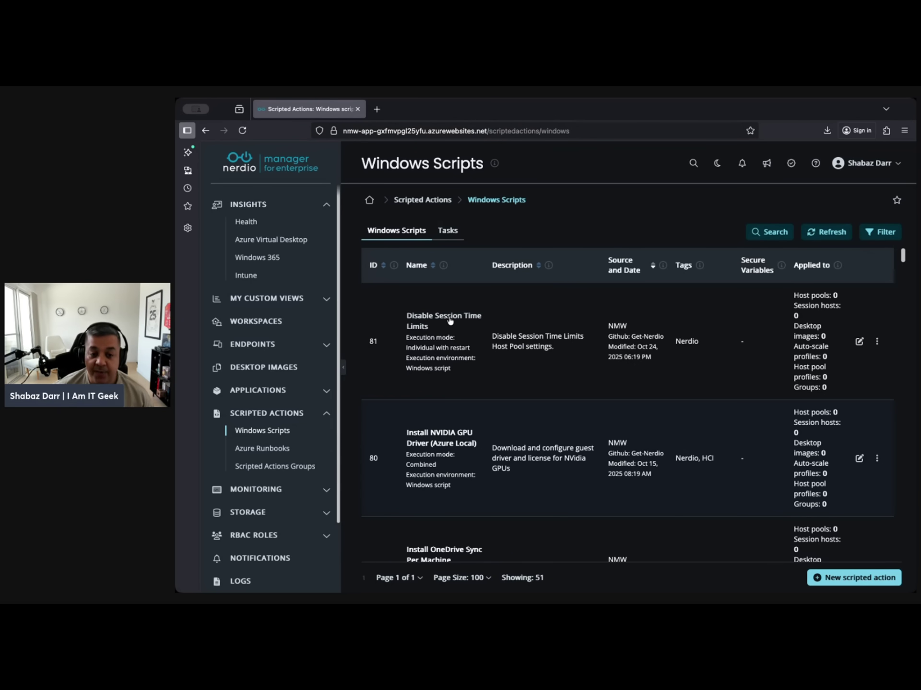
pyautogui.scroll(-2, 448, 330)
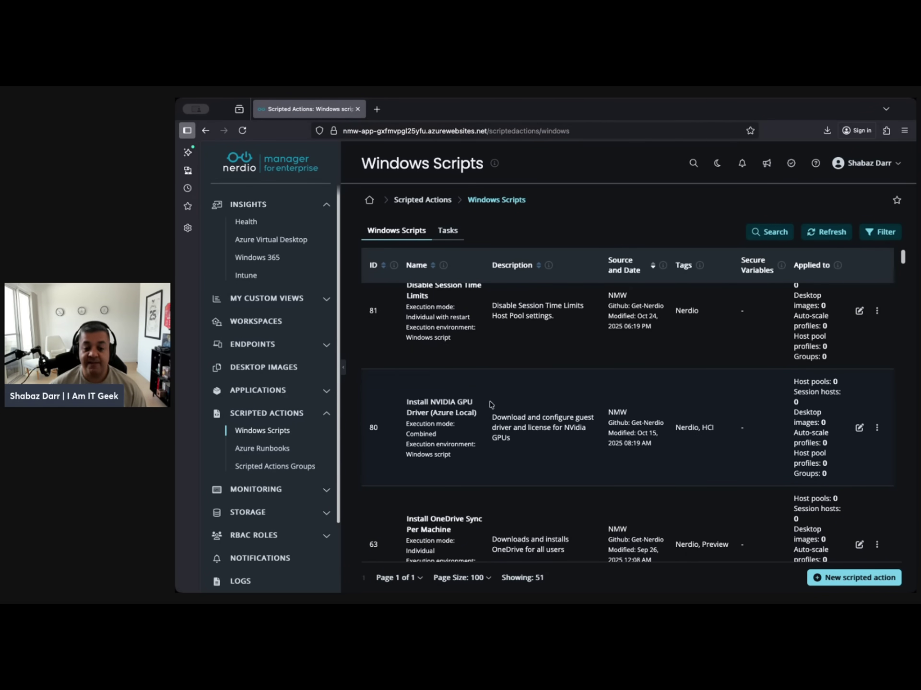
pyautogui.scroll(-1, 492, 410)
pyautogui.scroll(-2, 490, 410)
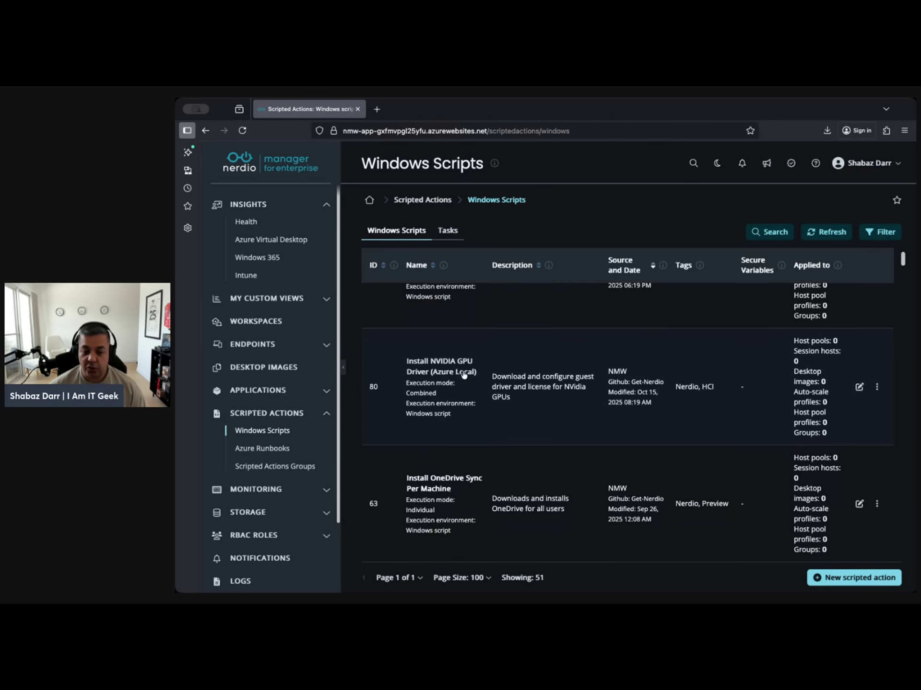
pyautogui.scroll(-3, 463, 374)
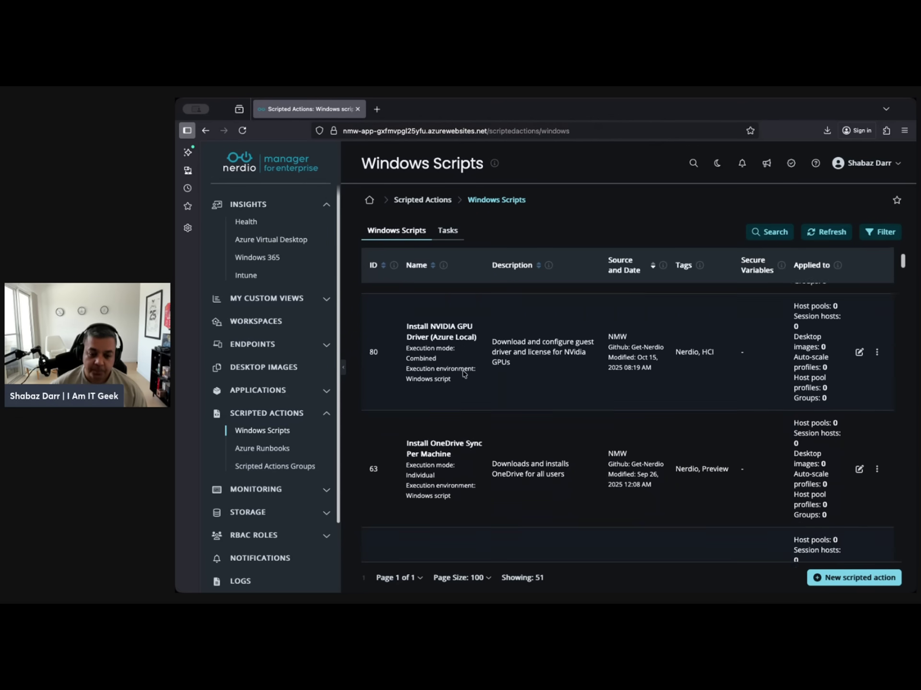
pyautogui.scroll(-3, 505, 446)
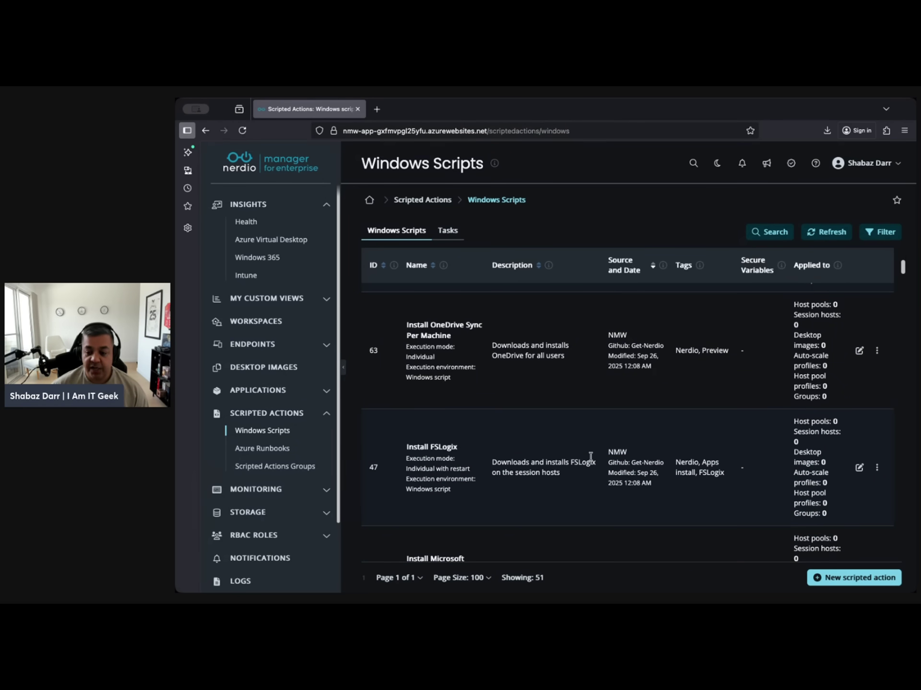
# Start a new scripted action with name and description both set to NME Demo
pyautogui.click(827, 580)
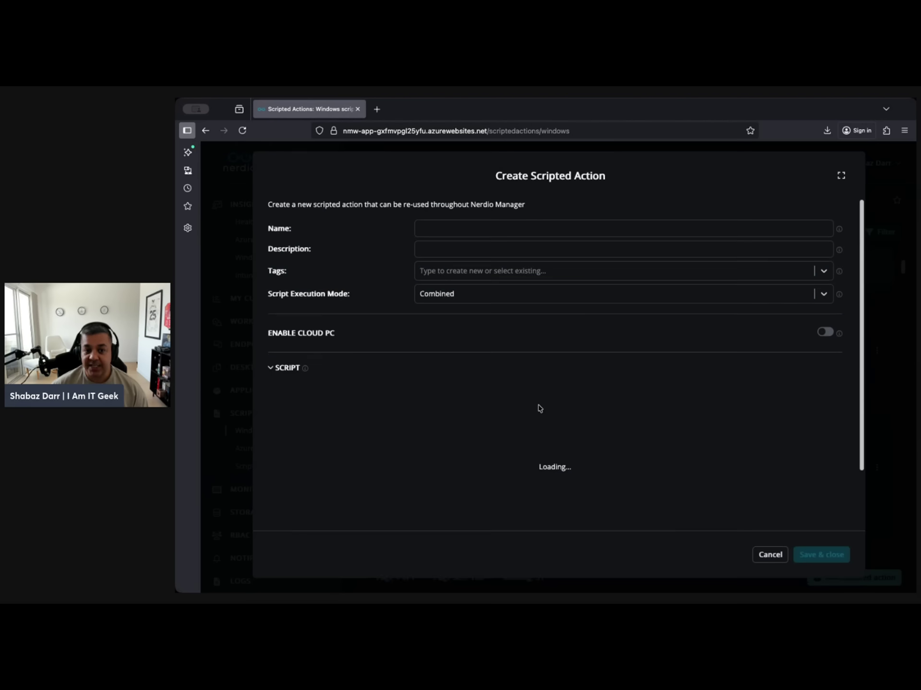
pyautogui.click(487, 233)
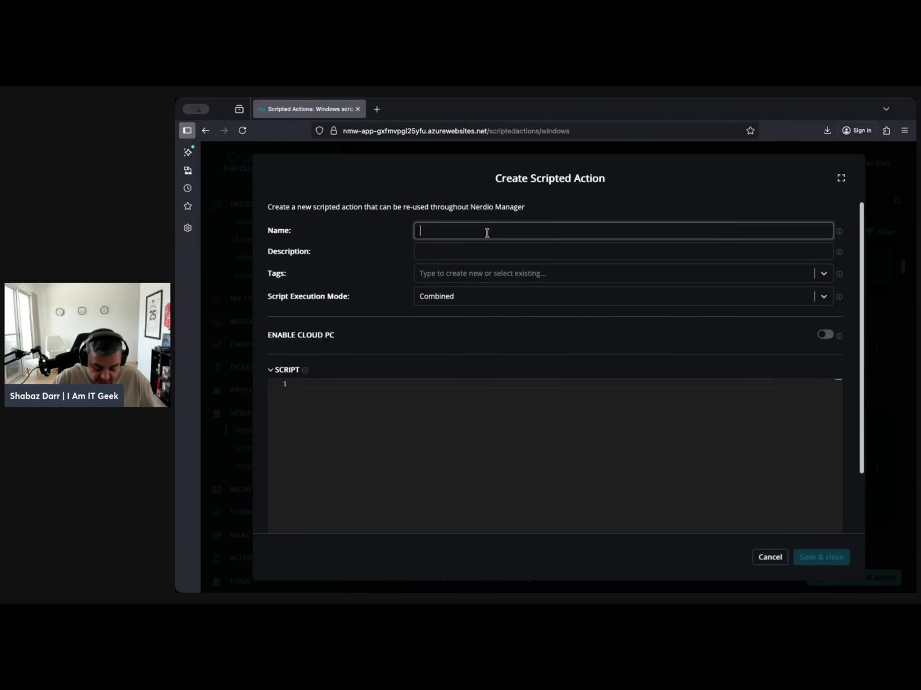
pyautogui.write('NME Demo')
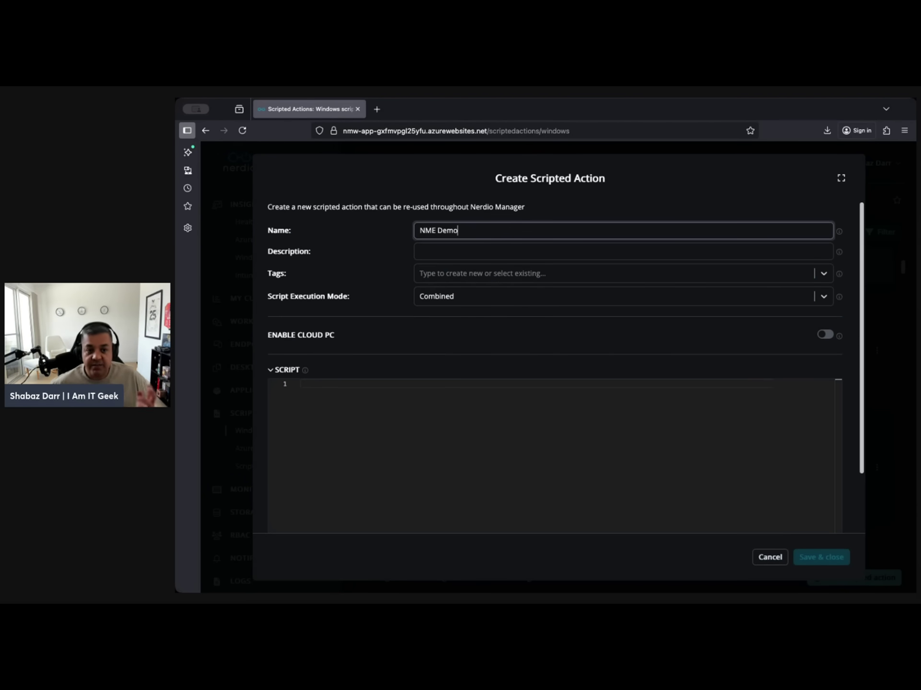
pyautogui.moveTo(470, 227); pyautogui.dragTo(400, 219)
pyautogui.hotkey('ctrl', 'c')
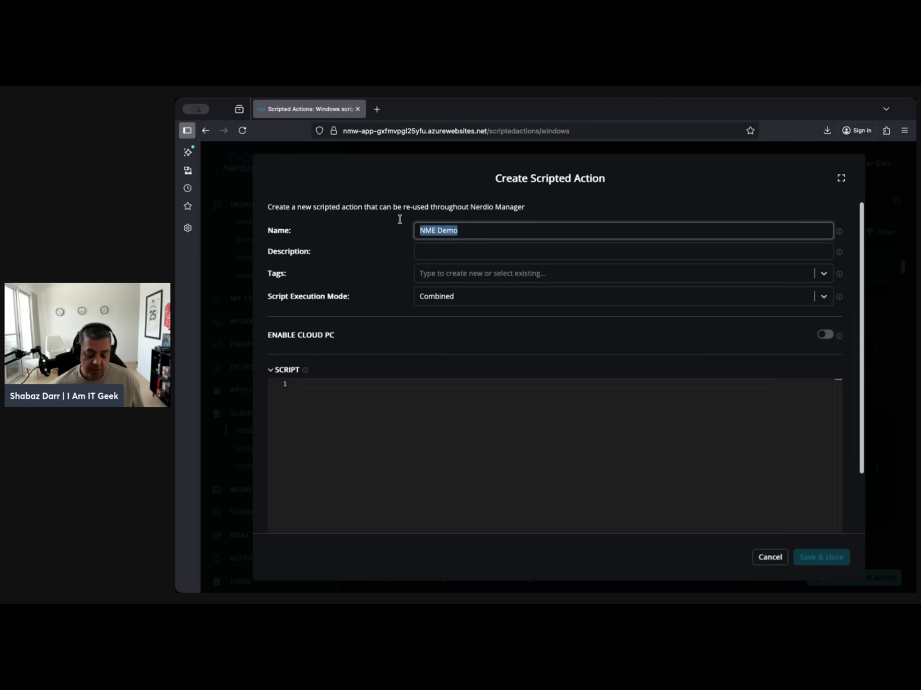
pyautogui.click(430, 249)
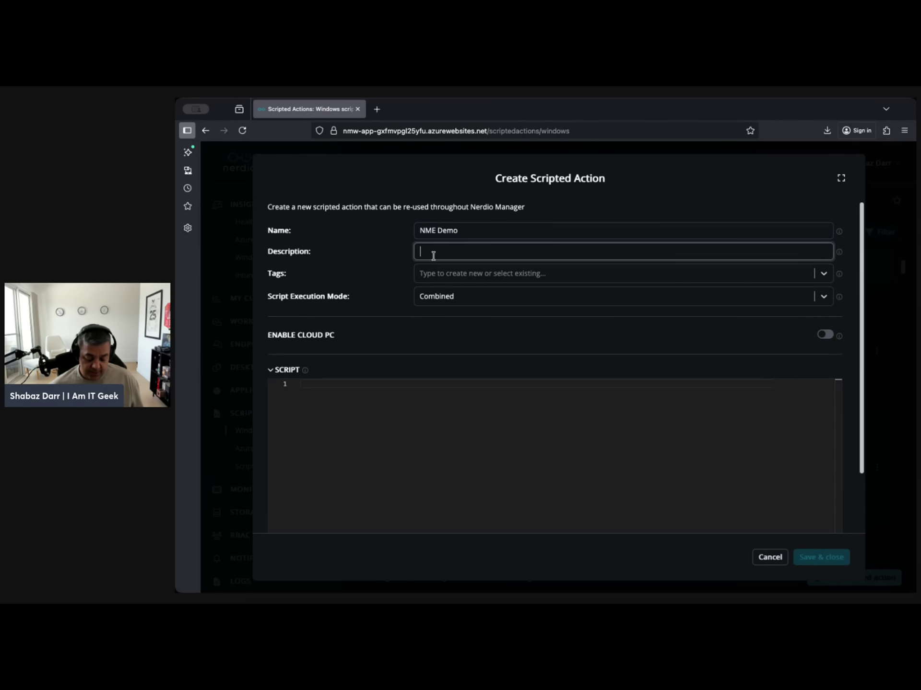
pyautogui.hotkey('ctrl', 'v')
# Tag the scripted action Microsoft and keep the Combined execution mode
pyautogui.click(500, 276)
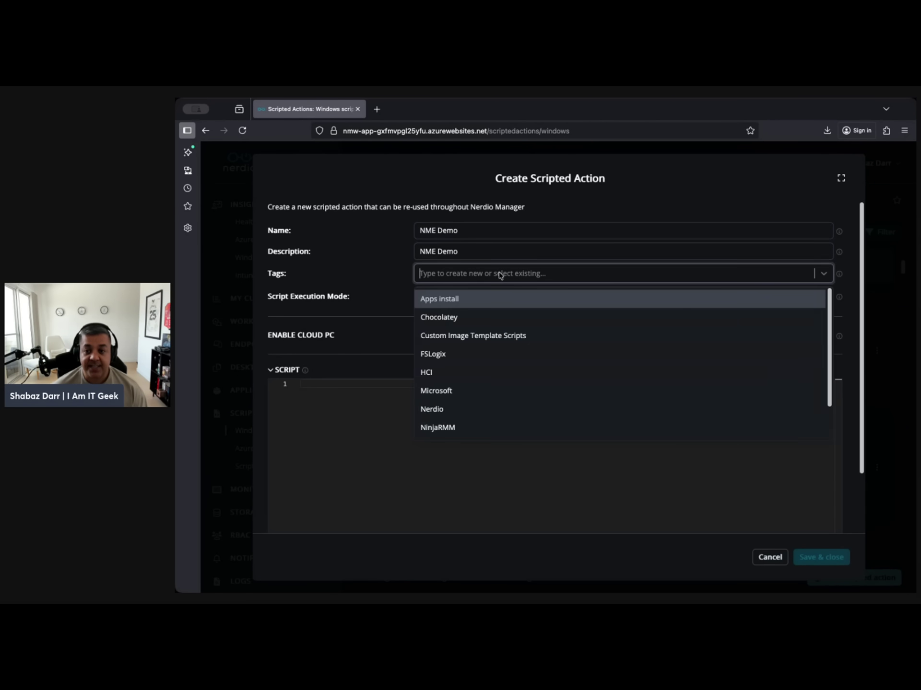
pyautogui.click(479, 392)
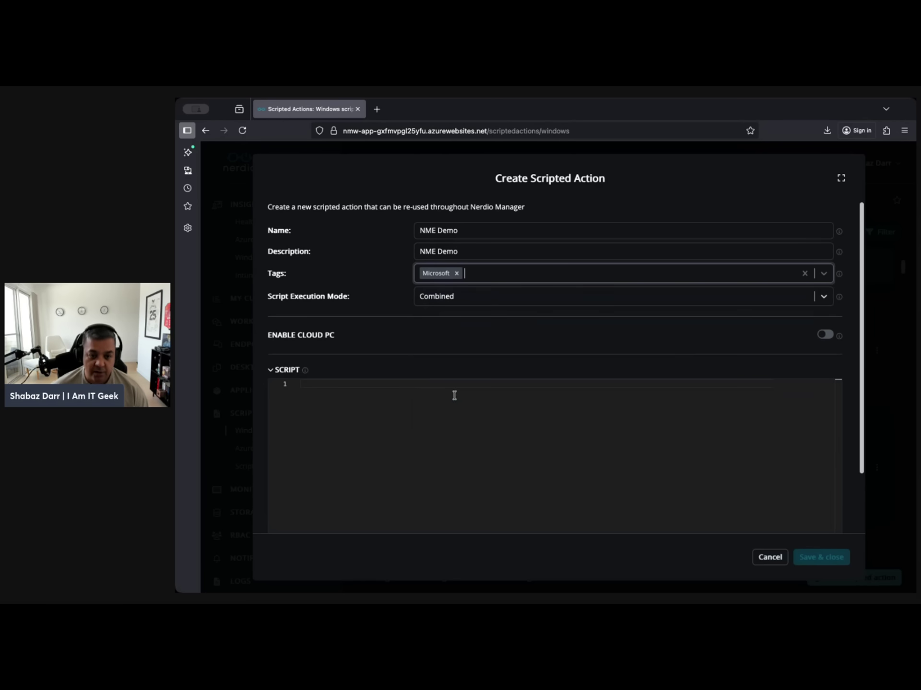
pyautogui.click(473, 303)
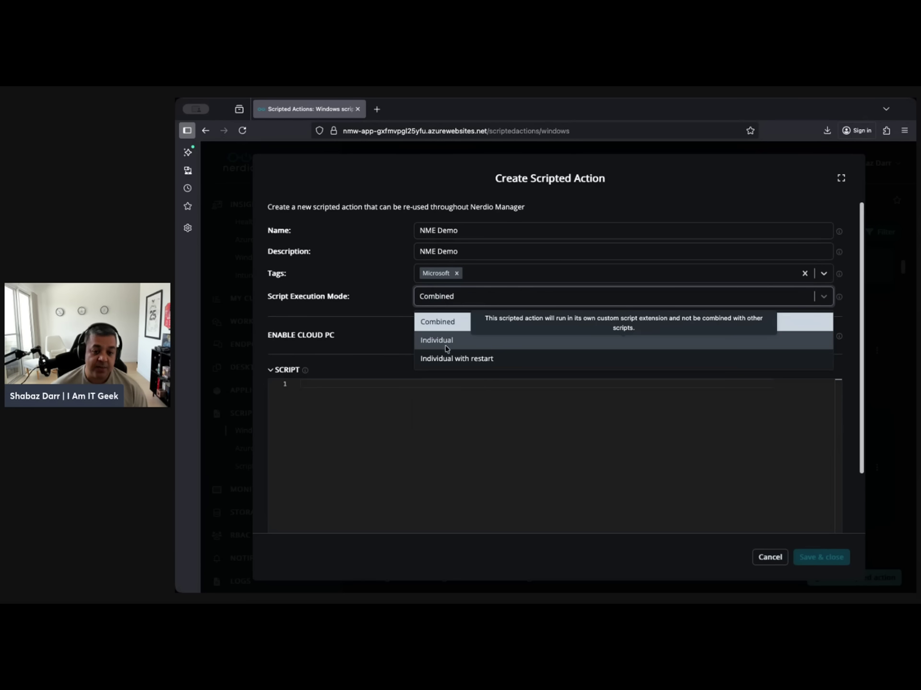
pyautogui.click(351, 325)
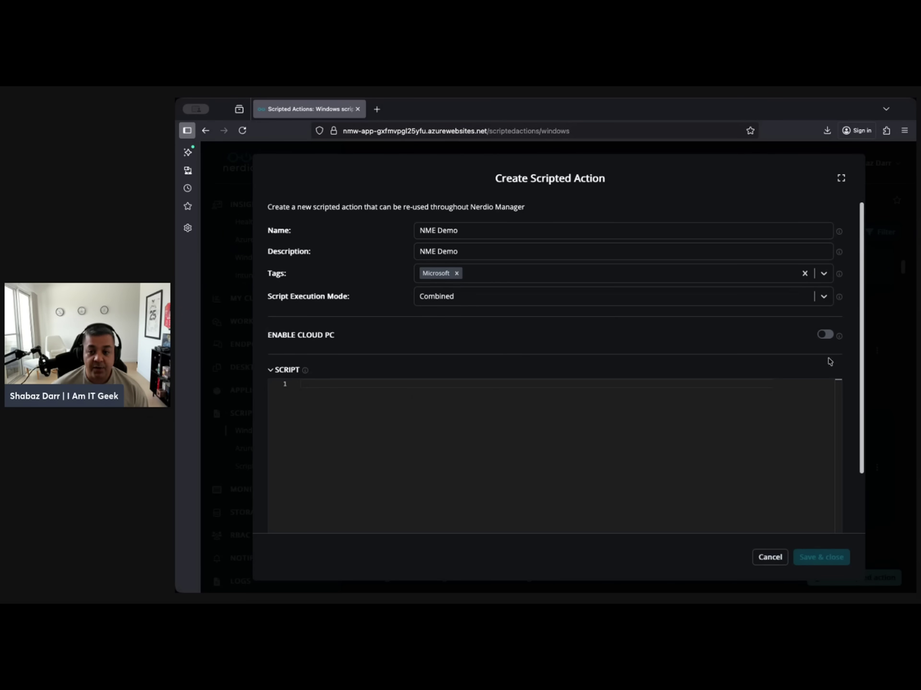
# Enable Cloud PC with logged-on credentials and try a group search for 'bruce', then clear it
pyautogui.click(824, 335)
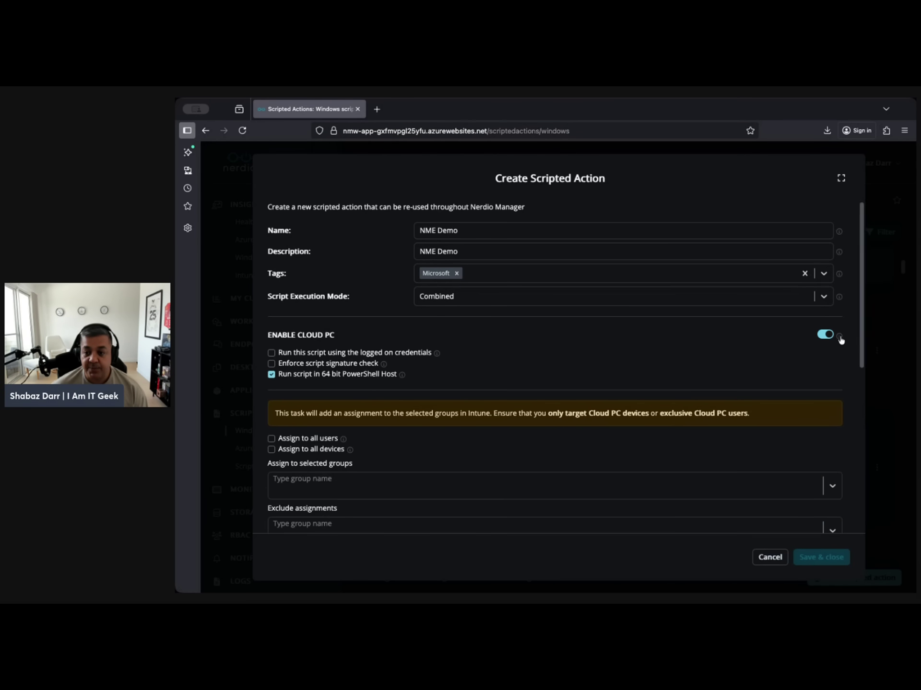
pyautogui.moveTo(840, 340)
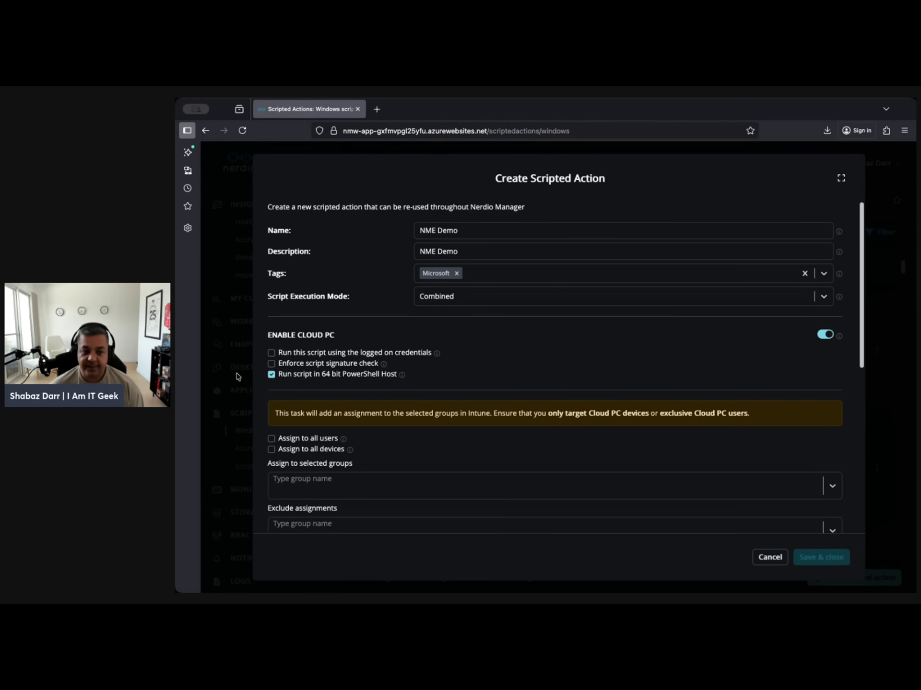
pyautogui.click(272, 354)
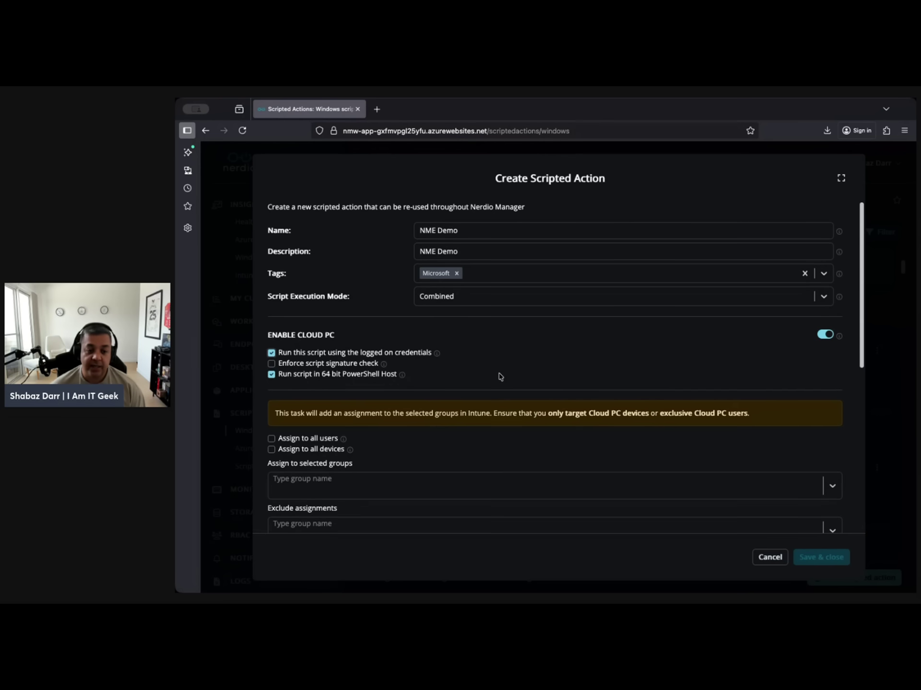
pyautogui.scroll(-2, 498, 376)
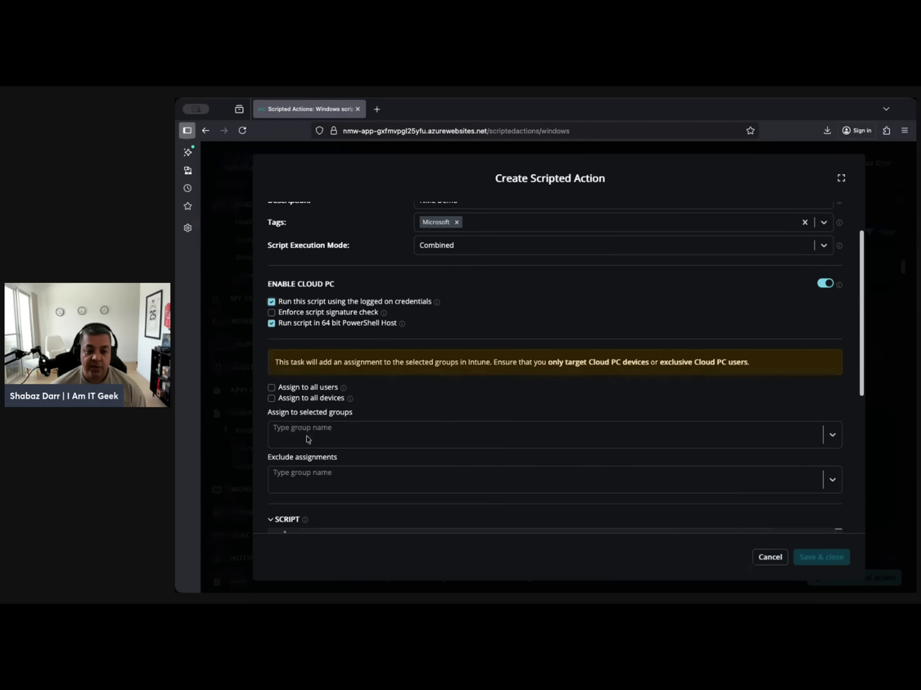
pyautogui.click(330, 435)
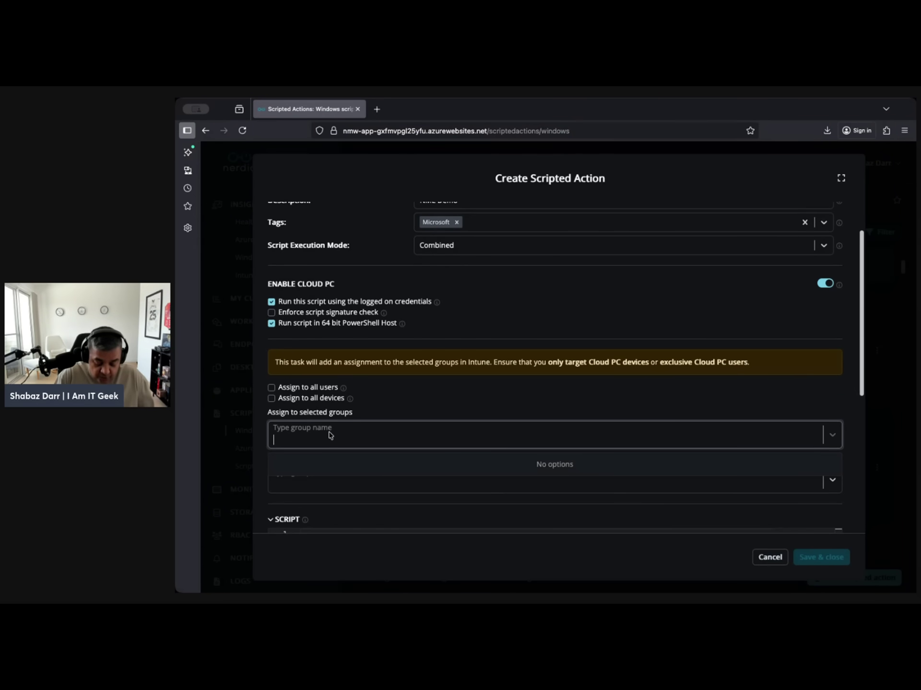
pyautogui.write('bruce')
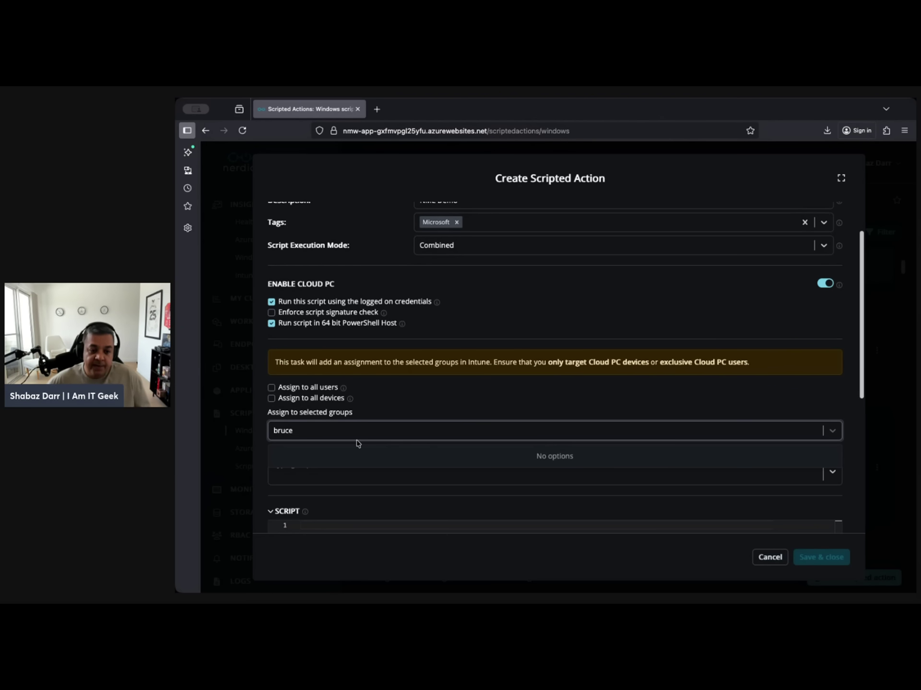
pyautogui.press('BackSpace')
pyautogui.press('BackSpace')
pyautogui.press('BackSpace')
pyautogui.press('BackSpace')
pyautogui.press('BackSpace')
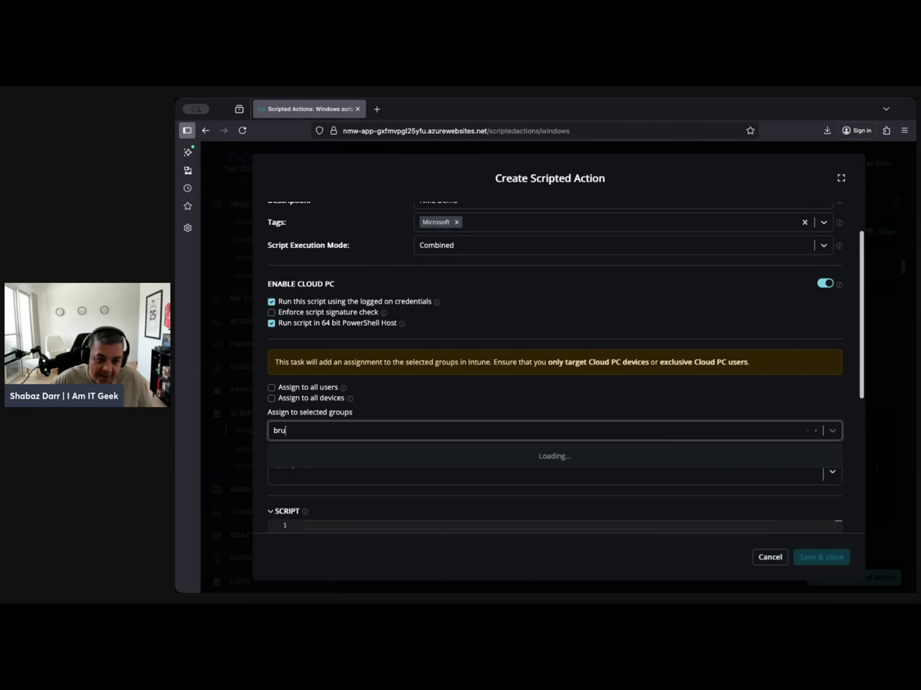
# Tick Assign to all users, then cancel the NME Demo draft for a fresh Create Scripted Action form
pyautogui.click(283, 480)
pyautogui.scroll(-1, 361, 485)
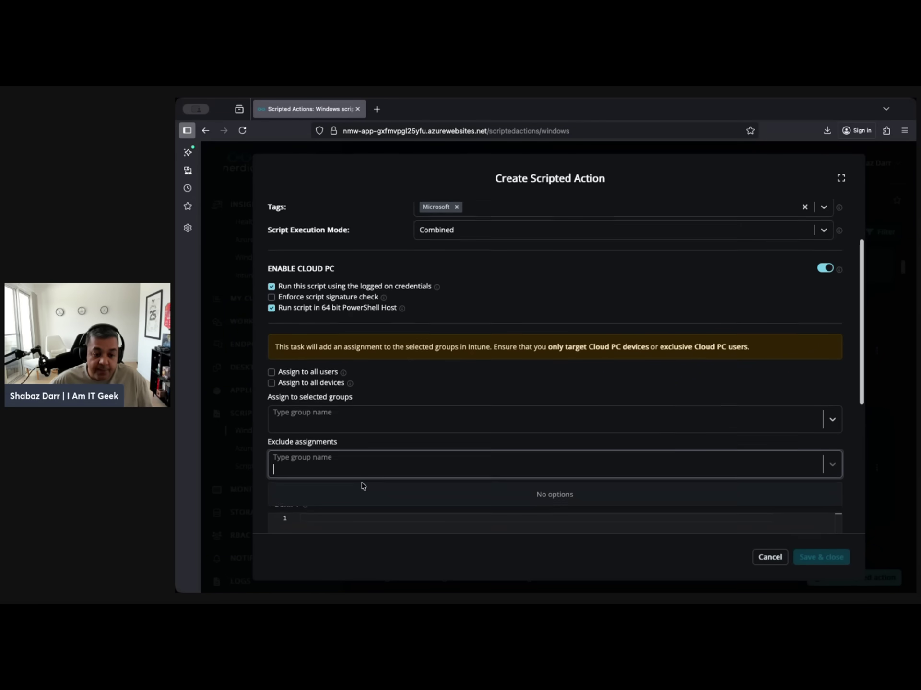
pyautogui.click(314, 368)
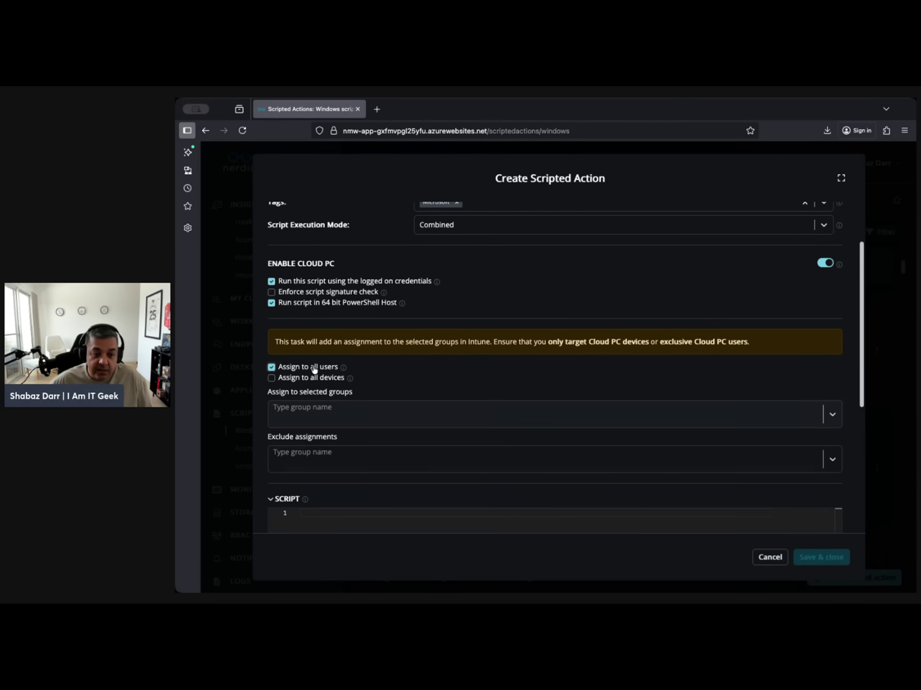
pyautogui.click(316, 411)
pyautogui.click(225, 446)
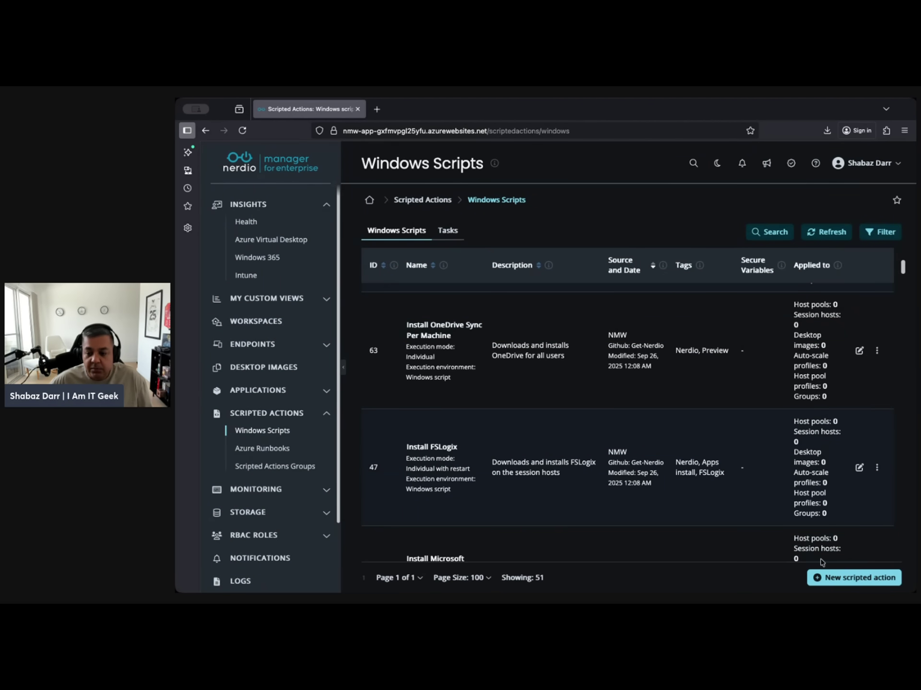
pyautogui.click(826, 579)
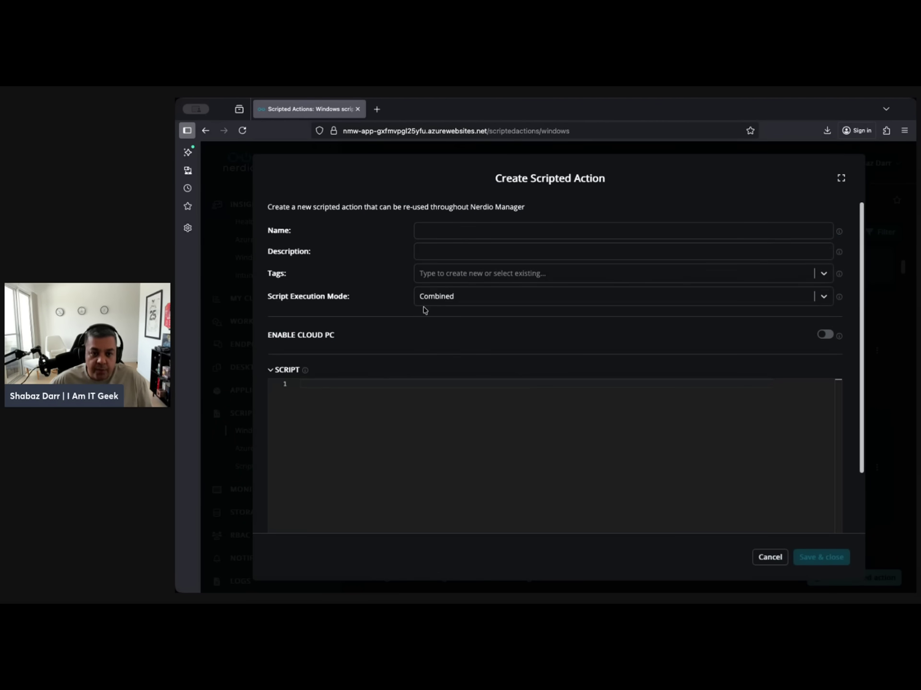
# Name the new action NME Demo, paste into the description, and tag it Microsoft
pyautogui.click(436, 293)
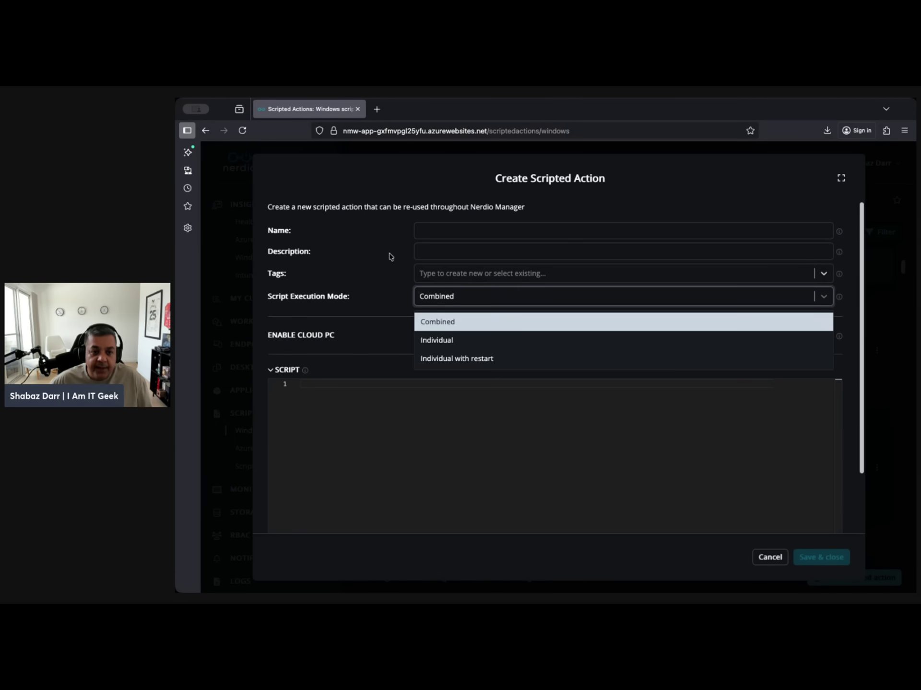
pyautogui.click(440, 235)
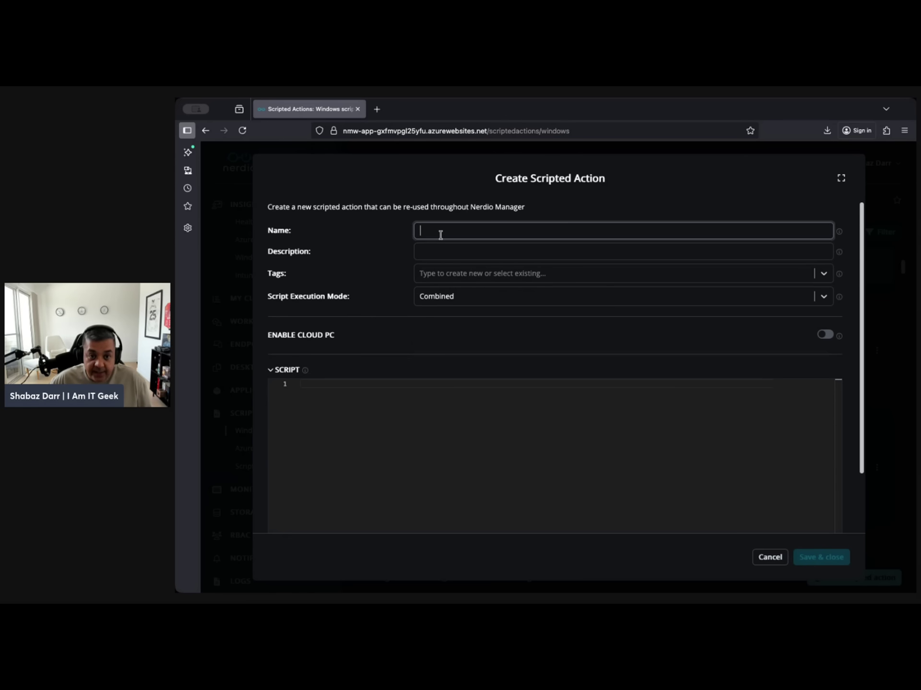
pyautogui.write('NME Demo')
pyautogui.click(427, 253)
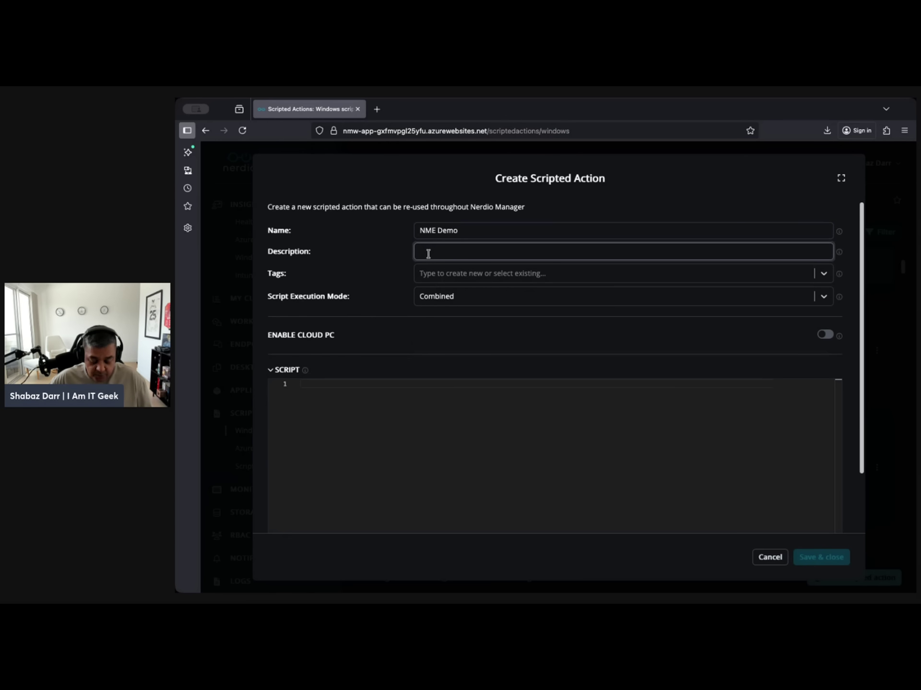
pyautogui.write('NME Demo')
pyautogui.write('NME Demo')
pyautogui.click(520, 278)
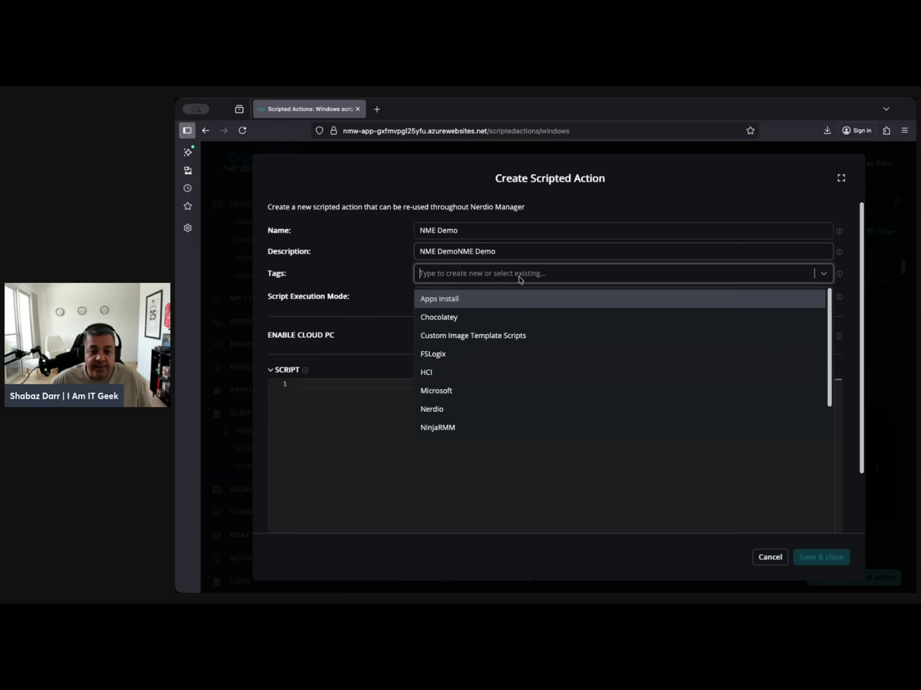
pyautogui.click(456, 386)
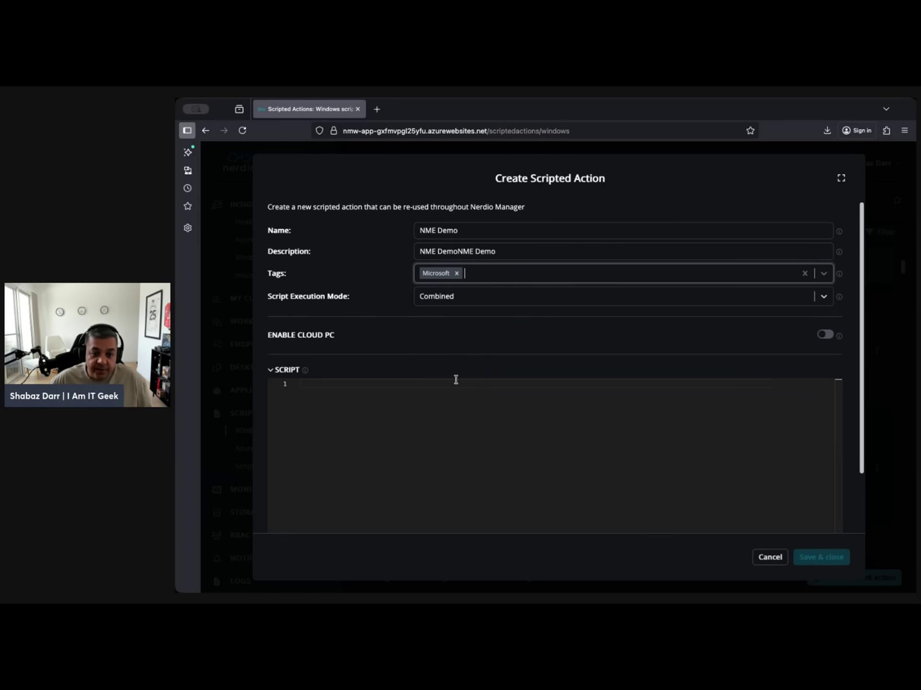
# Turn on Enable Cloud PC and assign the scripted action to the AVD-Users group
pyautogui.click(822, 336)
pyautogui.scroll(-3, 347, 426)
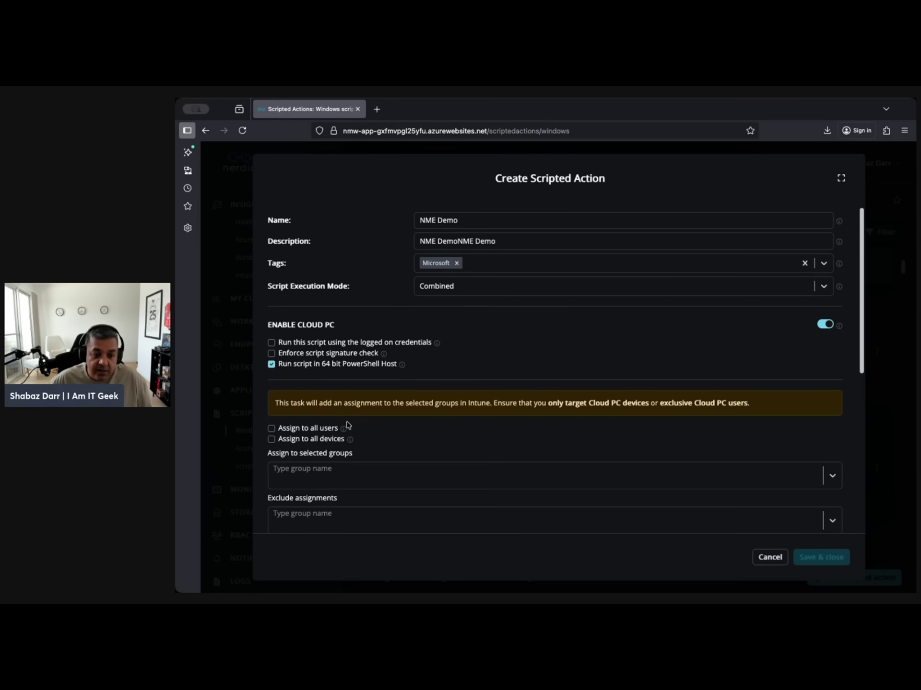
pyautogui.click(305, 401)
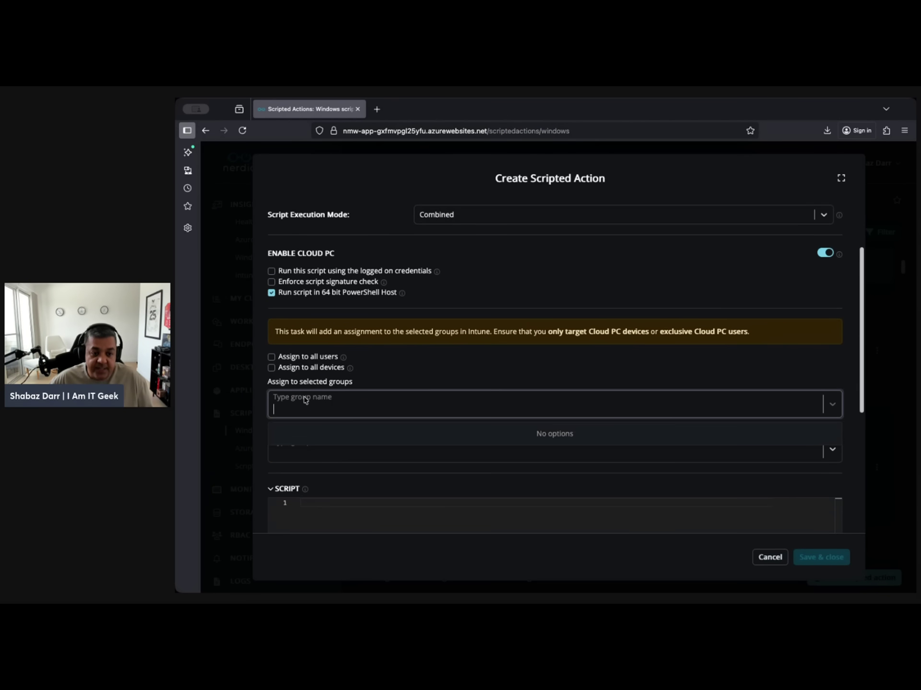
pyautogui.write('avd')
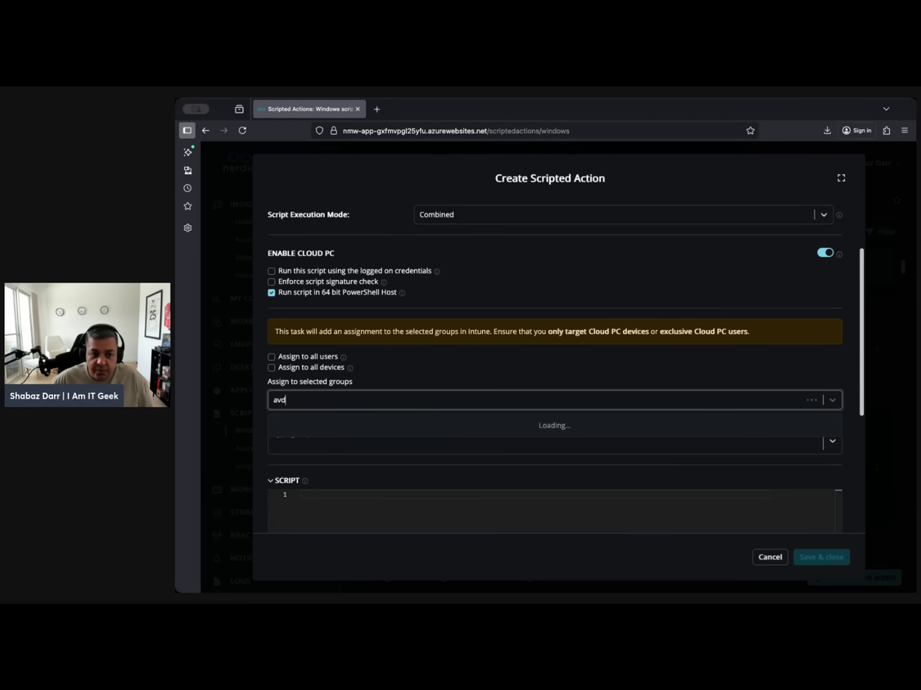
pyautogui.click(320, 430)
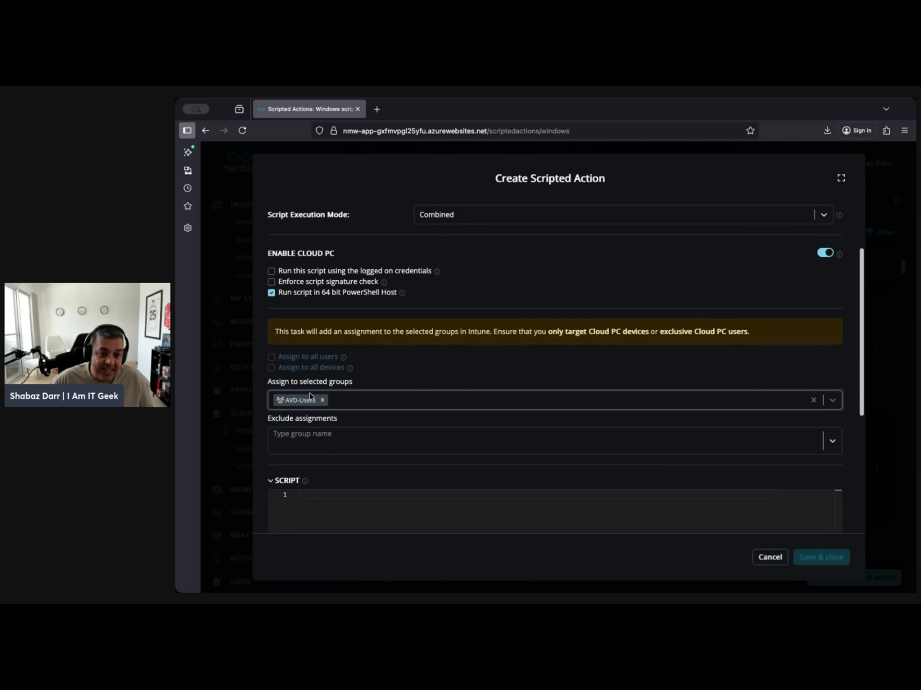
pyautogui.scroll(-2, 430, 368)
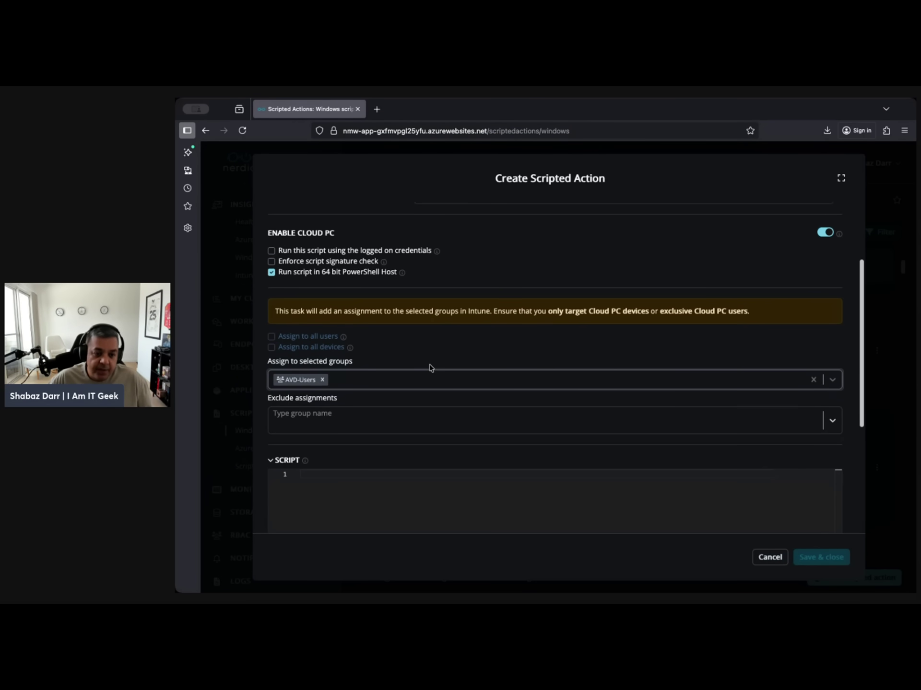
# Expand the Script Parameters Builder and scroll to preview its default string param block
pyautogui.scroll(-2, 430, 368)
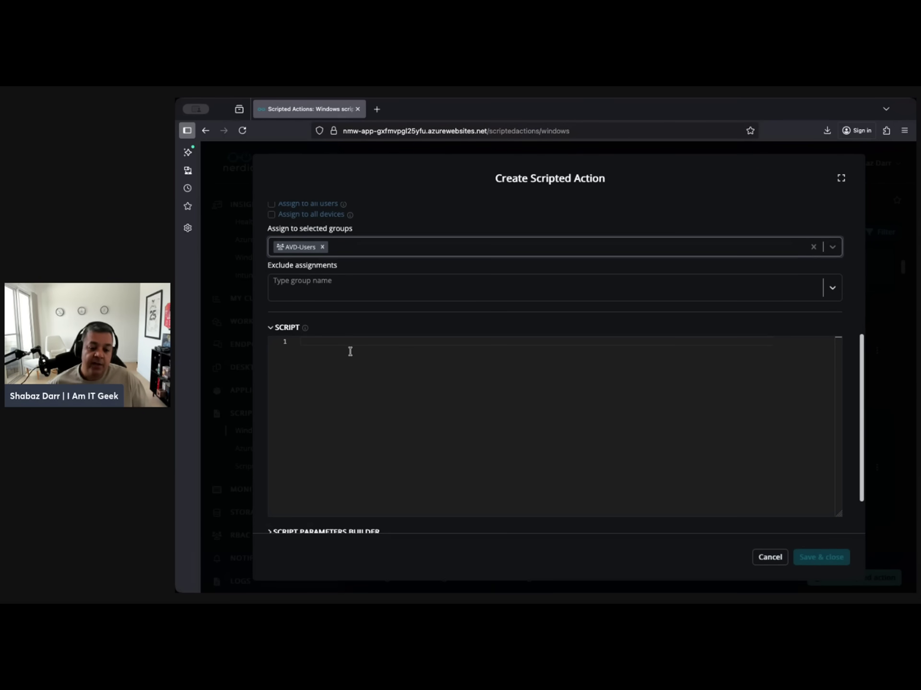
pyautogui.moveTo(863, 466); pyautogui.dragTo(872, 516)
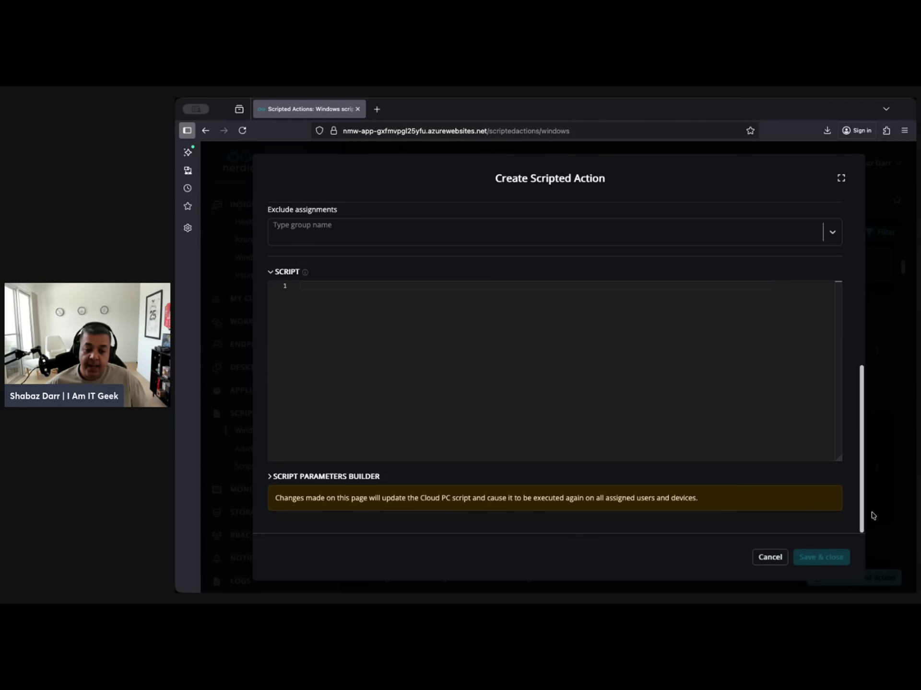
pyautogui.click(271, 476)
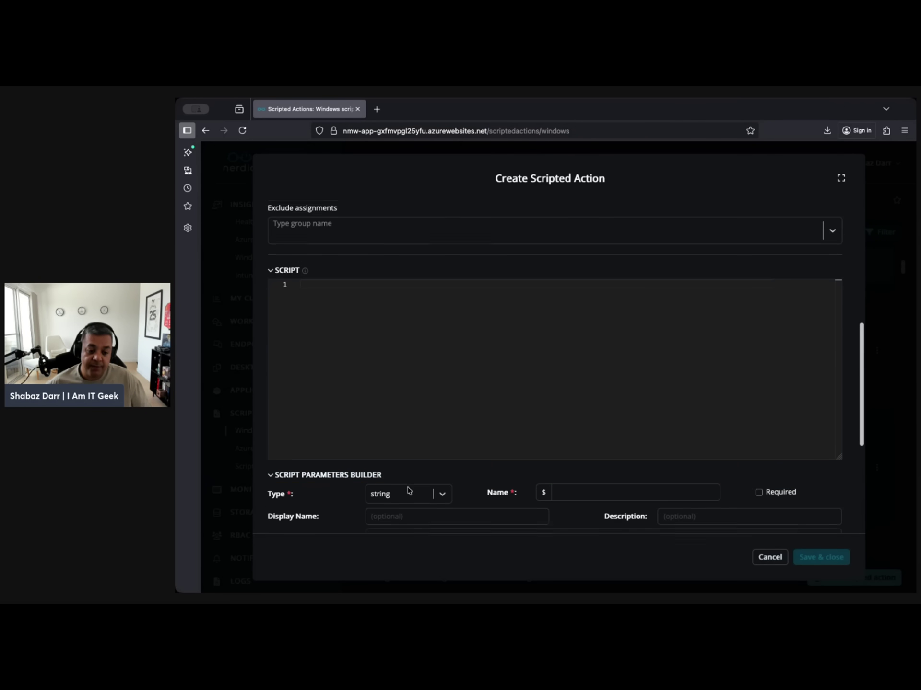
pyautogui.scroll(-2, 403, 486)
pyautogui.scroll(-5, 463, 468)
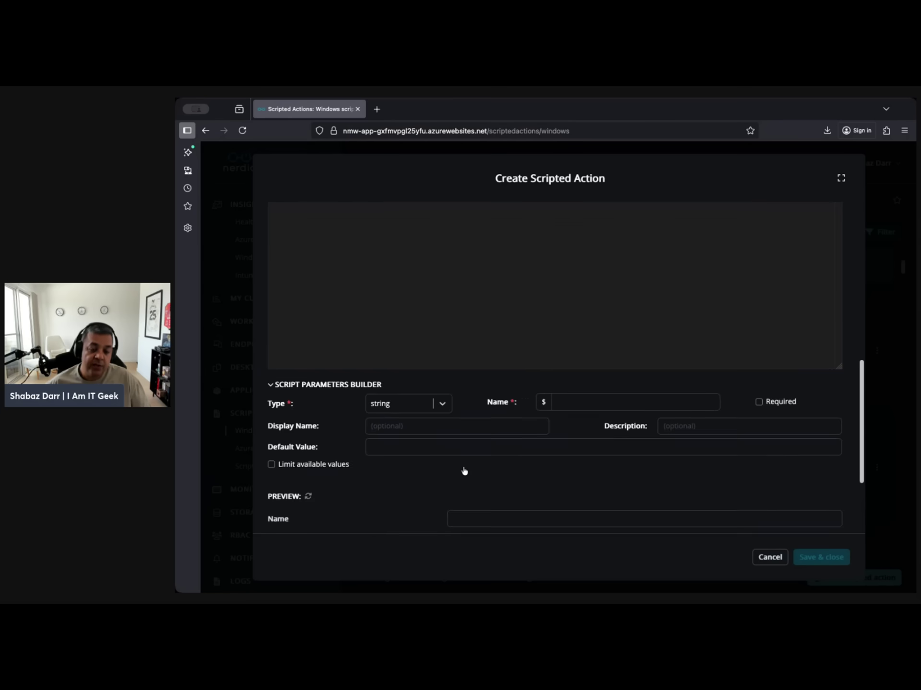
pyautogui.click(769, 557)
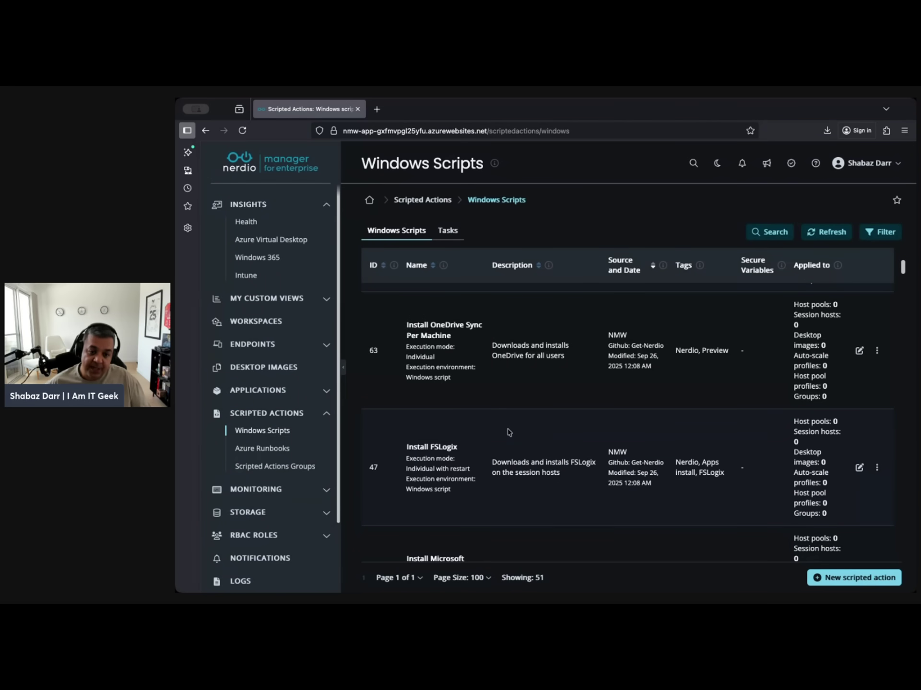
pyautogui.scroll(-2, 510, 433)
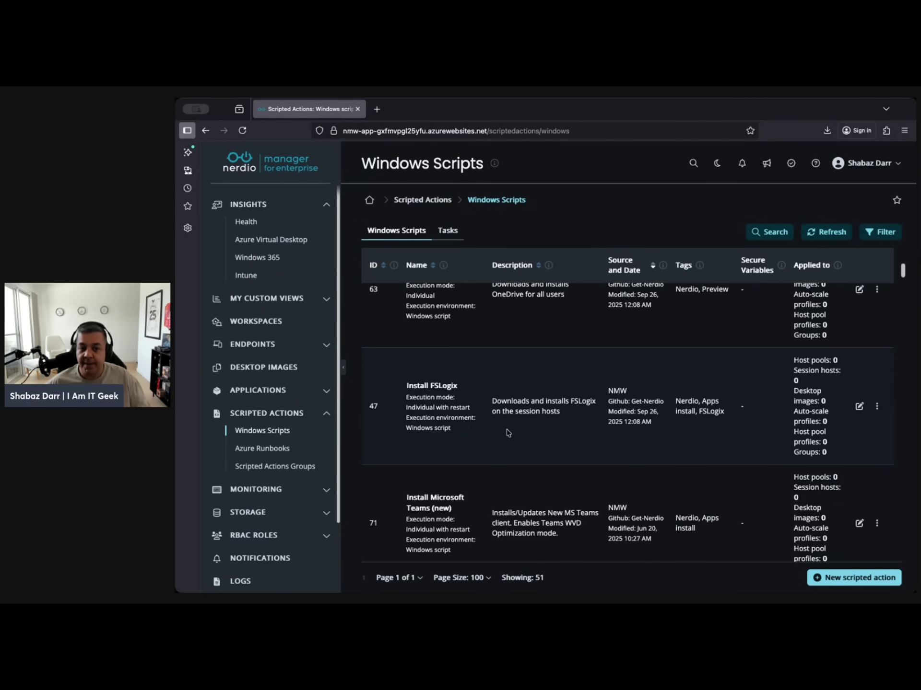
pyautogui.scroll(-8, 509, 433)
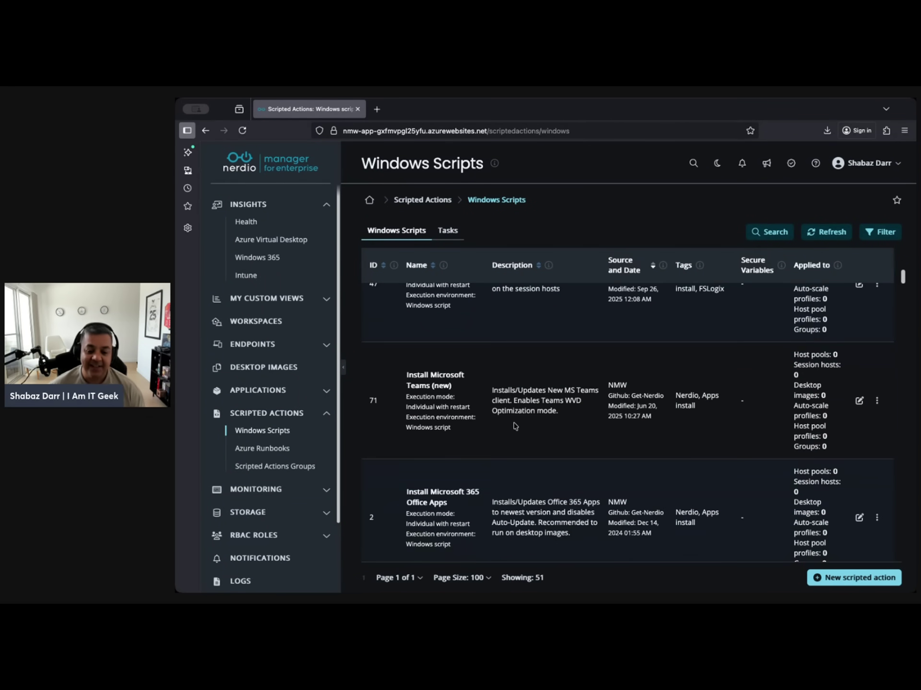
pyautogui.scroll(-8, 515, 426)
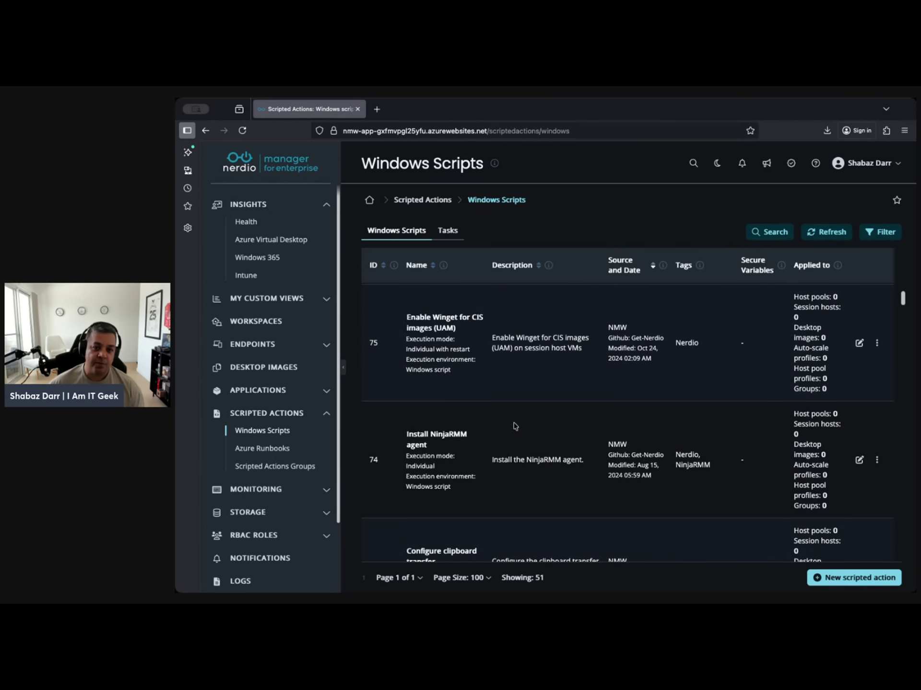
pyautogui.scroll(-12, 517, 424)
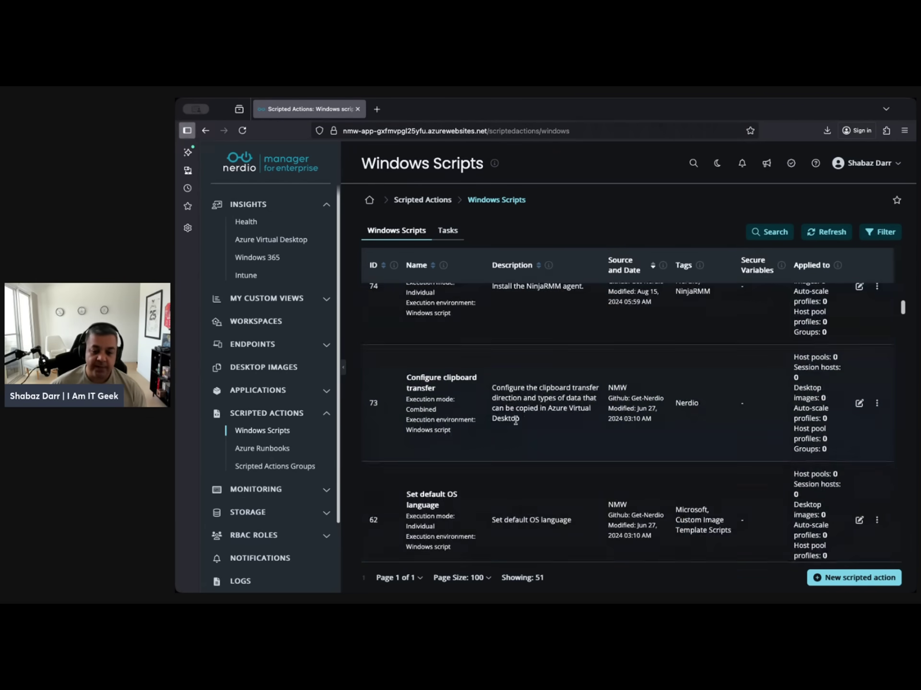
pyautogui.scroll(-6, 539, 382)
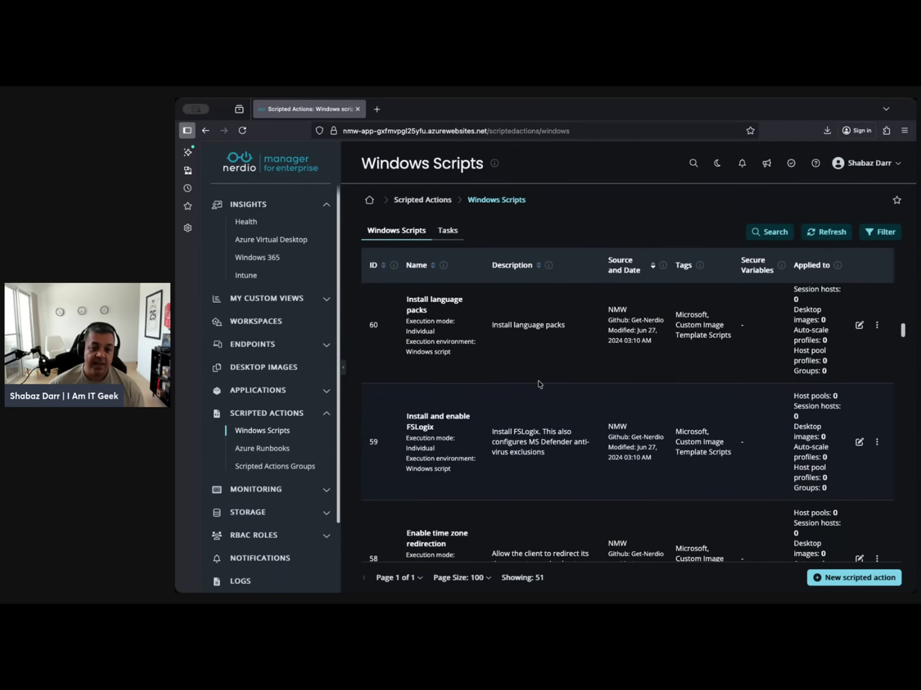
pyautogui.scroll(-3, 539, 384)
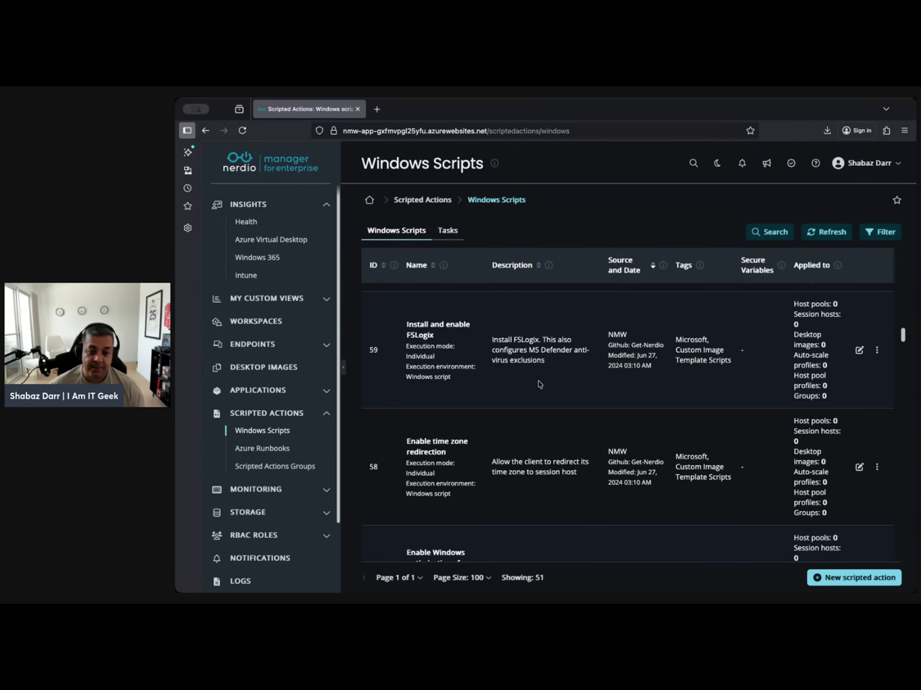
pyautogui.scroll(-4, 539, 383)
# Open Azure Runbooks and scroll through its 30 runbooks, such as Reinstall AVD Agent
pyautogui.click(274, 447)
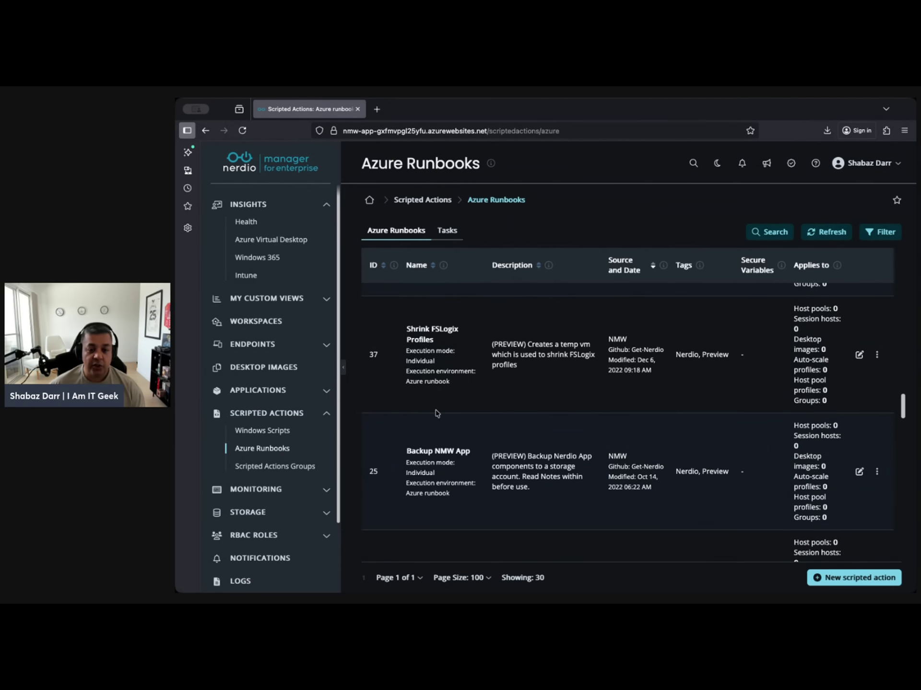
pyautogui.scroll(-1, 495, 400)
pyautogui.scroll(-1, 489, 326)
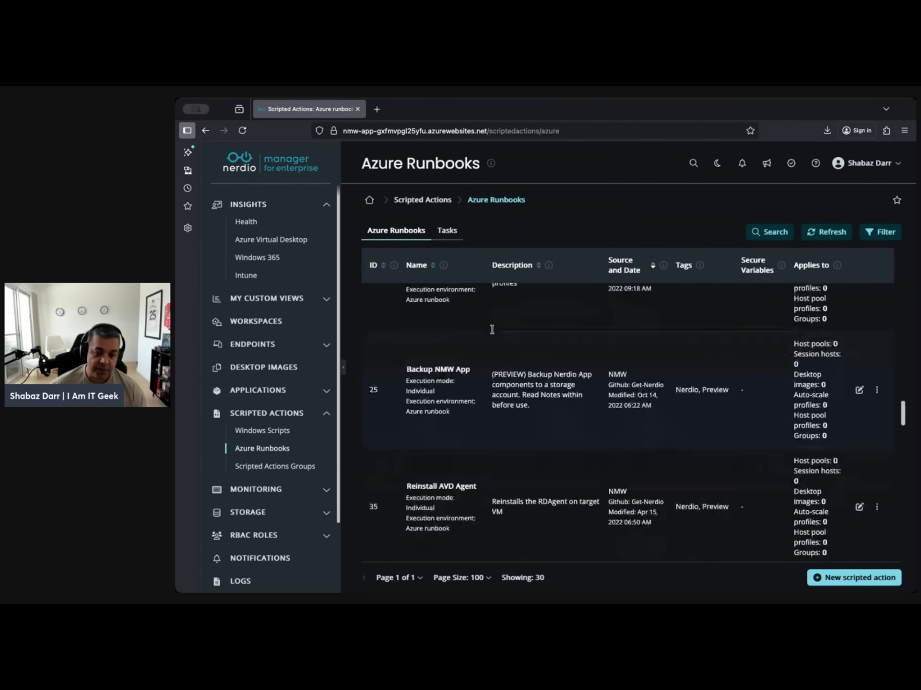
pyautogui.scroll(-2, 568, 439)
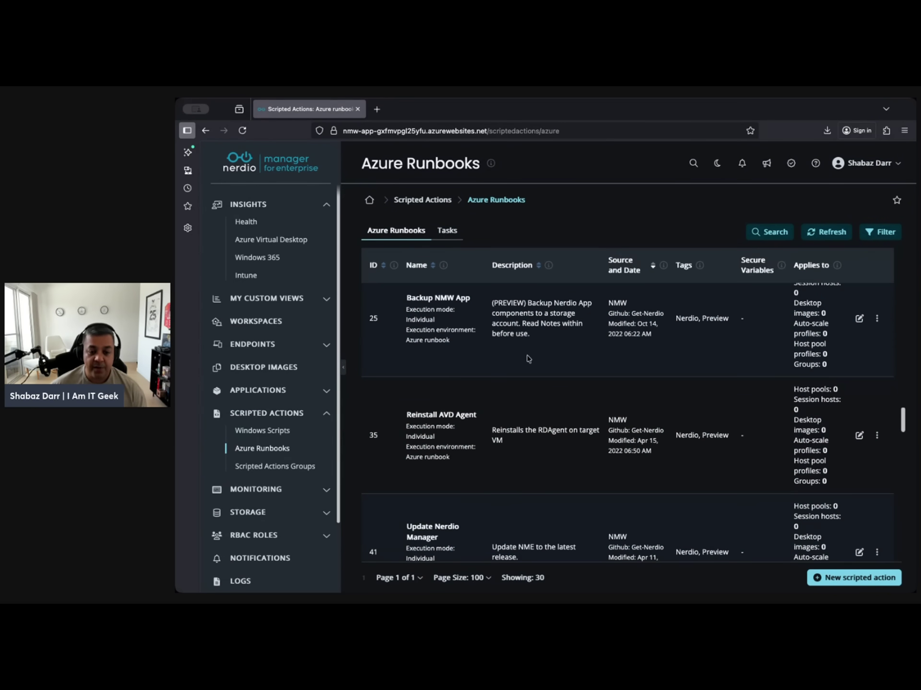
pyautogui.scroll(-2, 544, 421)
pyautogui.scroll(-1, 543, 421)
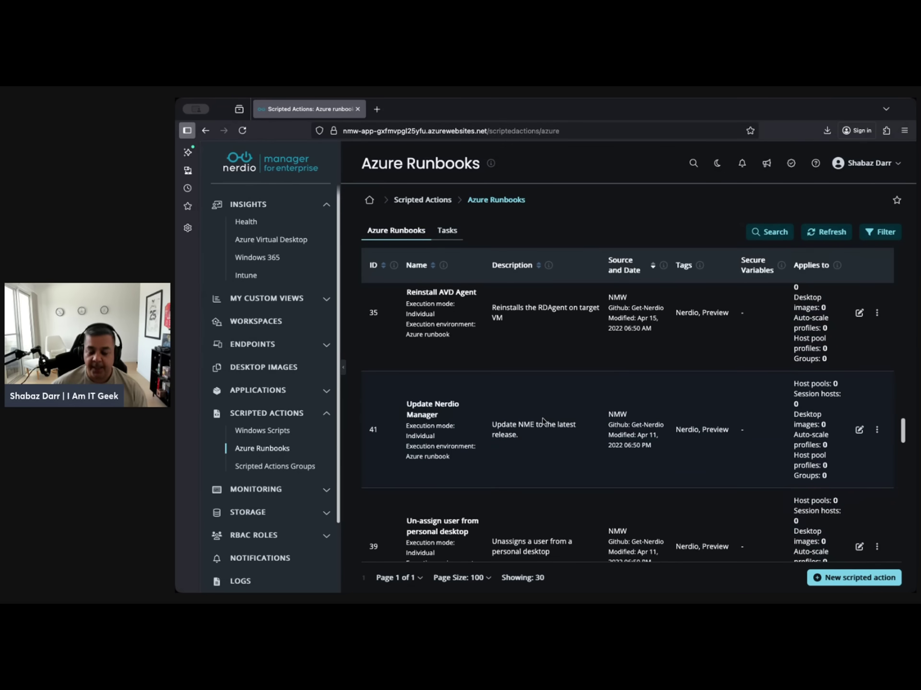